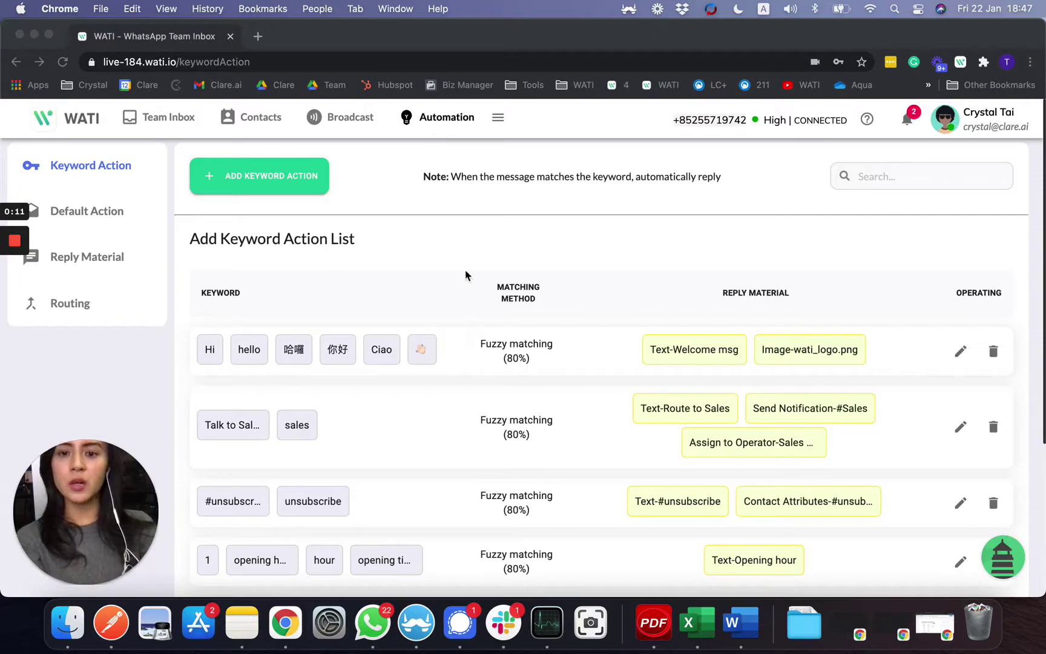
# Scroll through the WATI Test ENV 184 chat in Franz to review the welcome menu, logo and PDF replies.
pyautogui.hotkey('ctrl', 'Up')
pyautogui.click(376, 254)
pyautogui.scroll(15, 636, 282)
pyautogui.scroll(3, 636, 282)
pyautogui.scroll(-4, 666, 254)
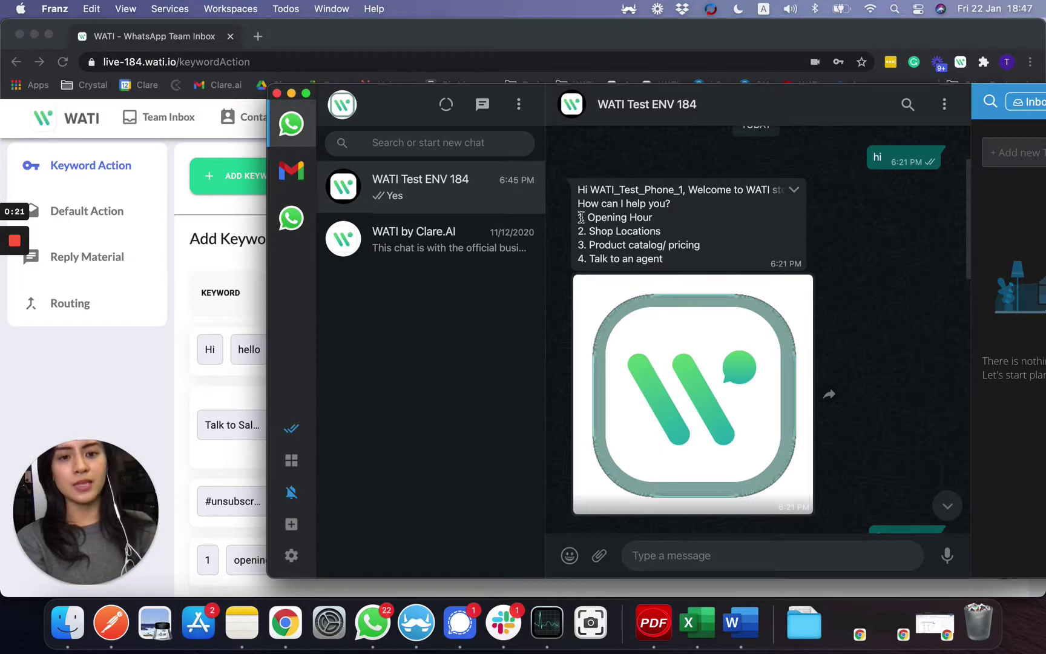
pyautogui.scroll(-3, 682, 403)
pyautogui.scroll(-2, 683, 402)
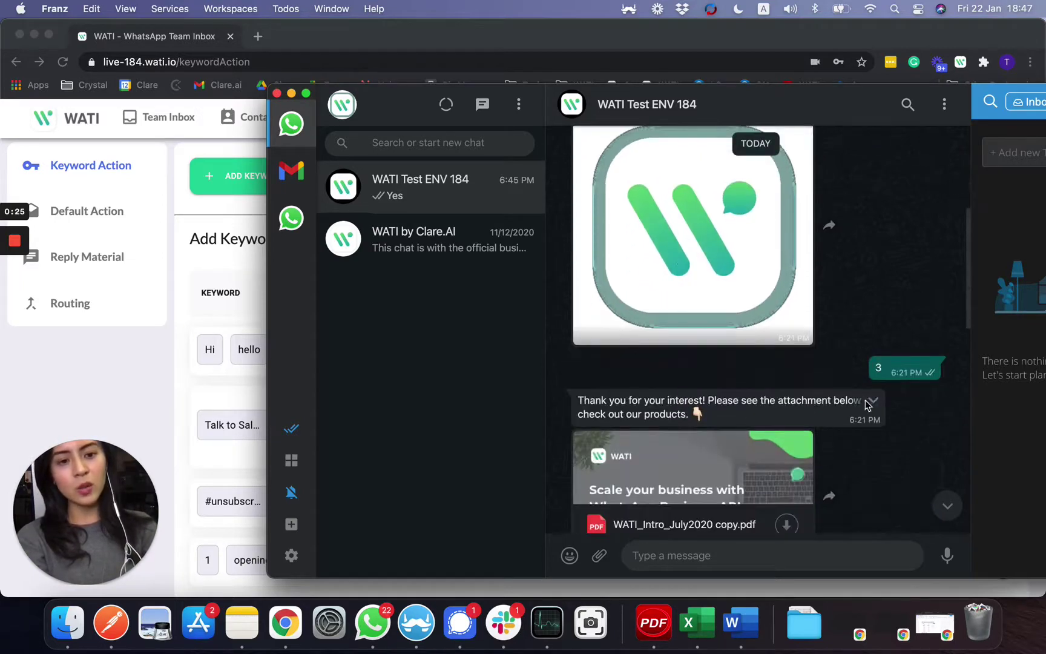
pyautogui.scroll(4, 638, 397)
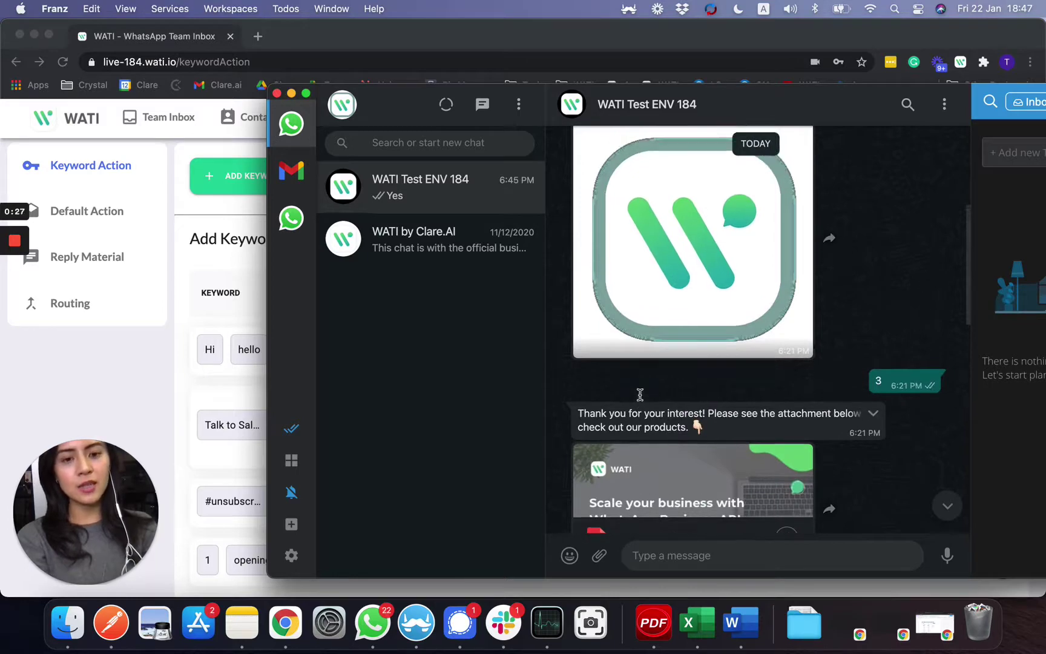
pyautogui.scroll(-6, 697, 272)
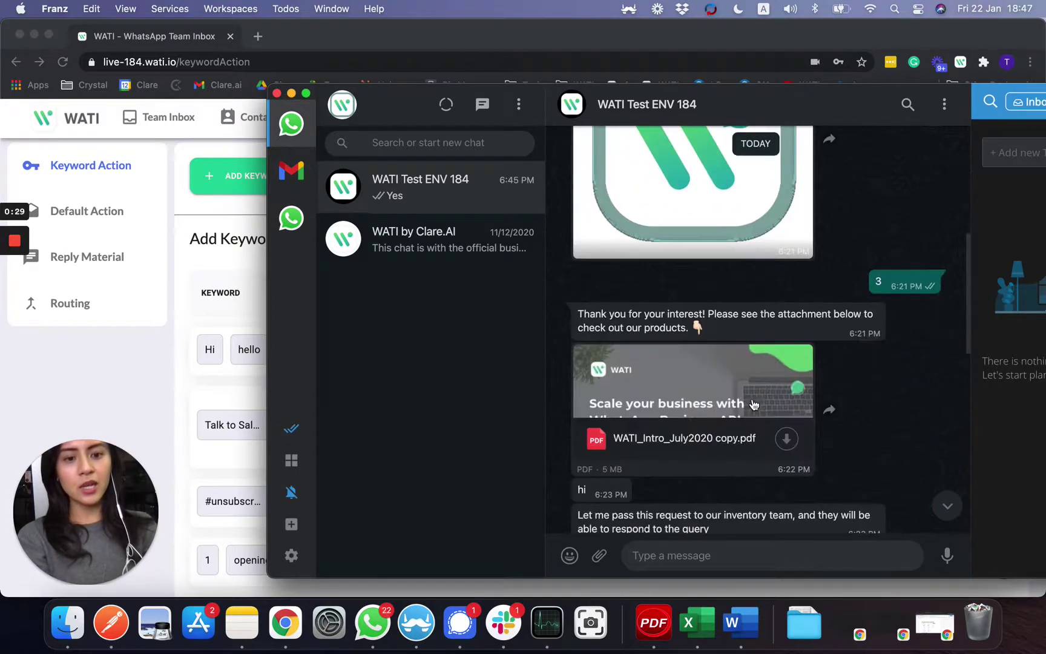
# Open the Hi/hello keyword action for editing and review its trigger keywords and 80% fuzzy matching, adding no keyword.
pyautogui.click(235, 382)
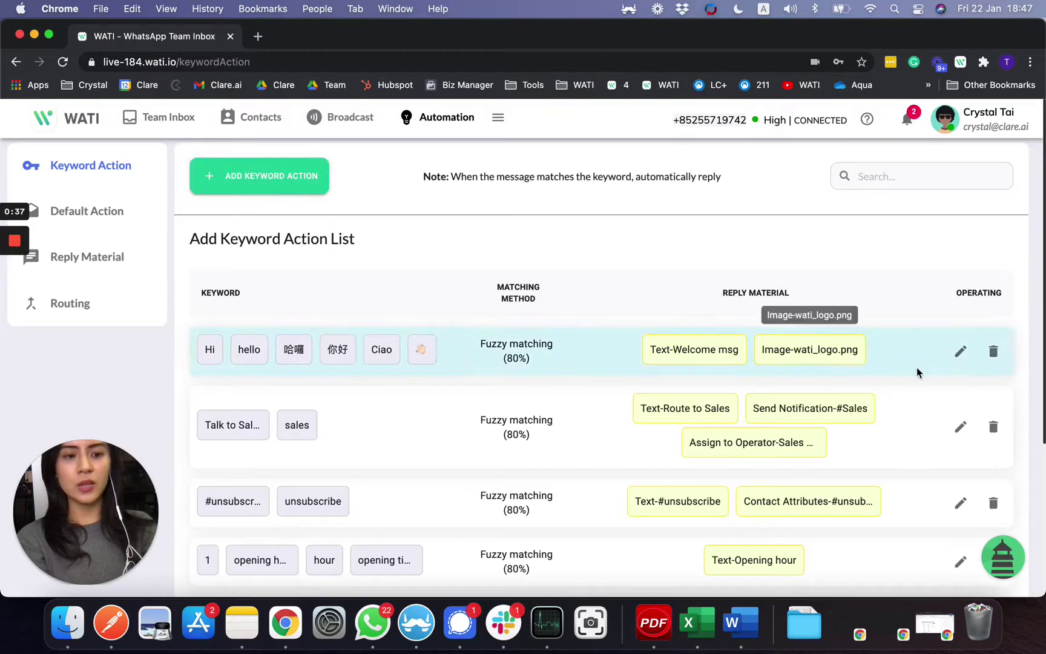
pyautogui.click(962, 353)
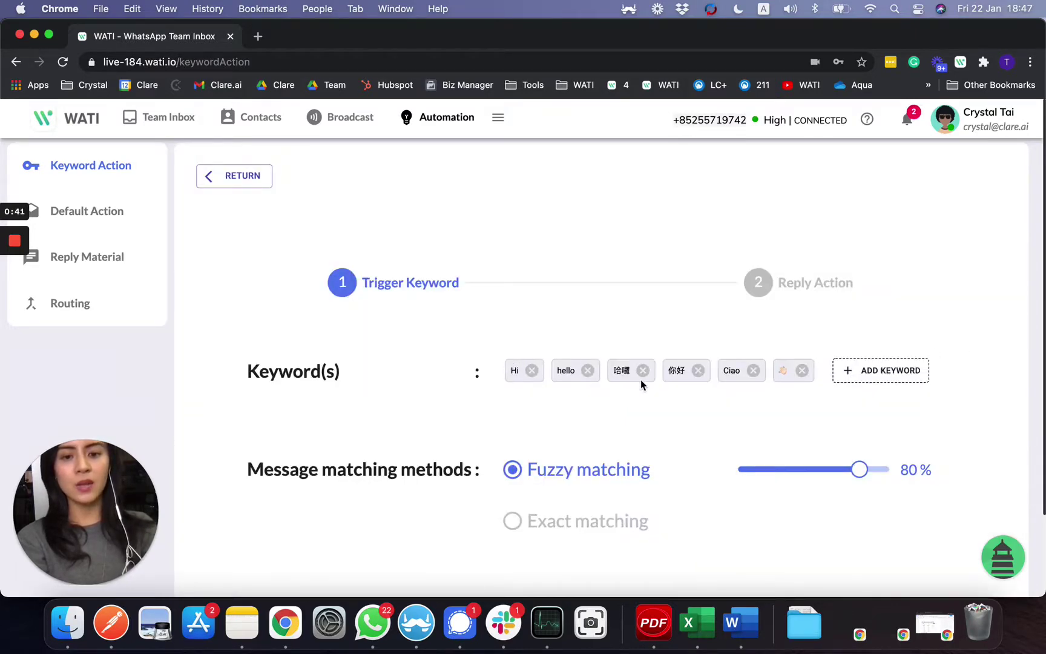
pyautogui.scroll(-1, 666, 418)
pyautogui.scroll(-1, 666, 421)
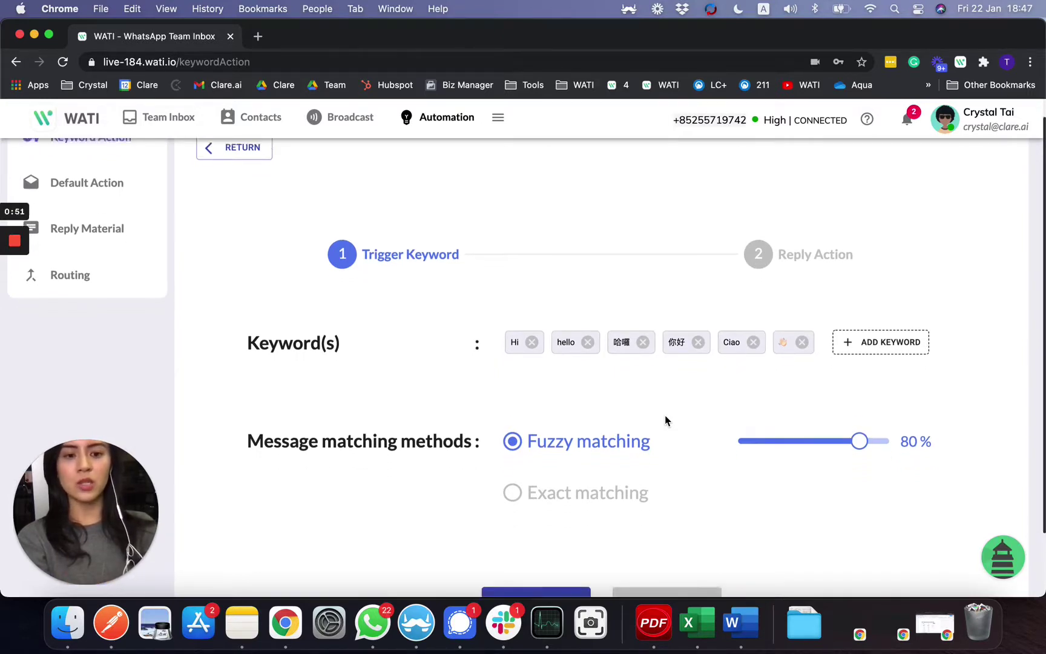
pyautogui.click(888, 332)
pyautogui.click(574, 402)
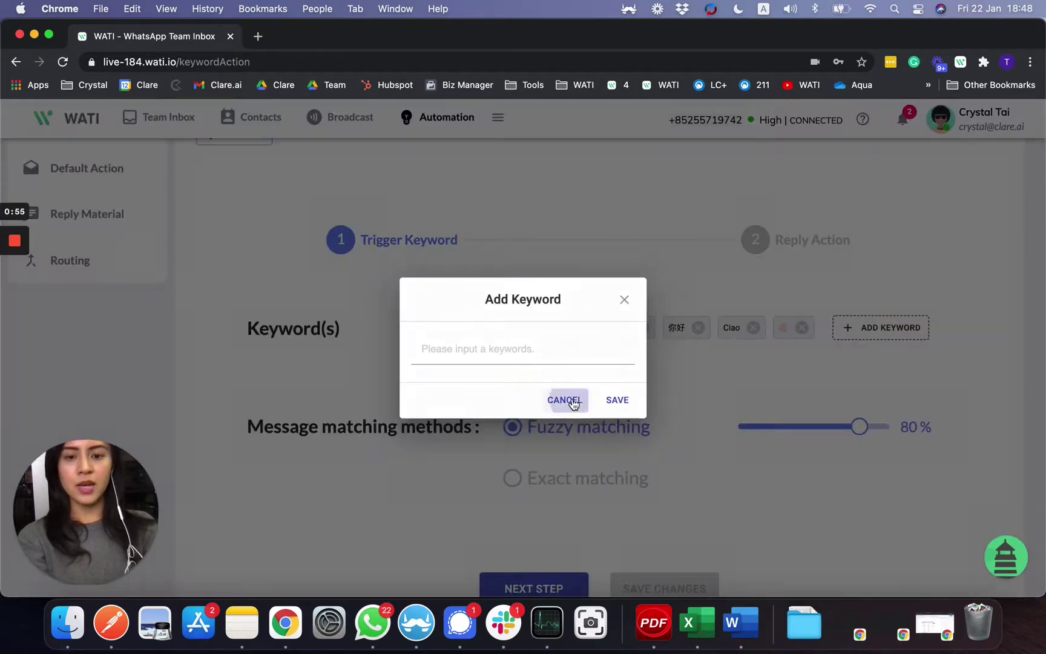
pyautogui.scroll(-2, 569, 402)
# Advance to the Reply Action step and look over the reply materials.
pyautogui.click(535, 537)
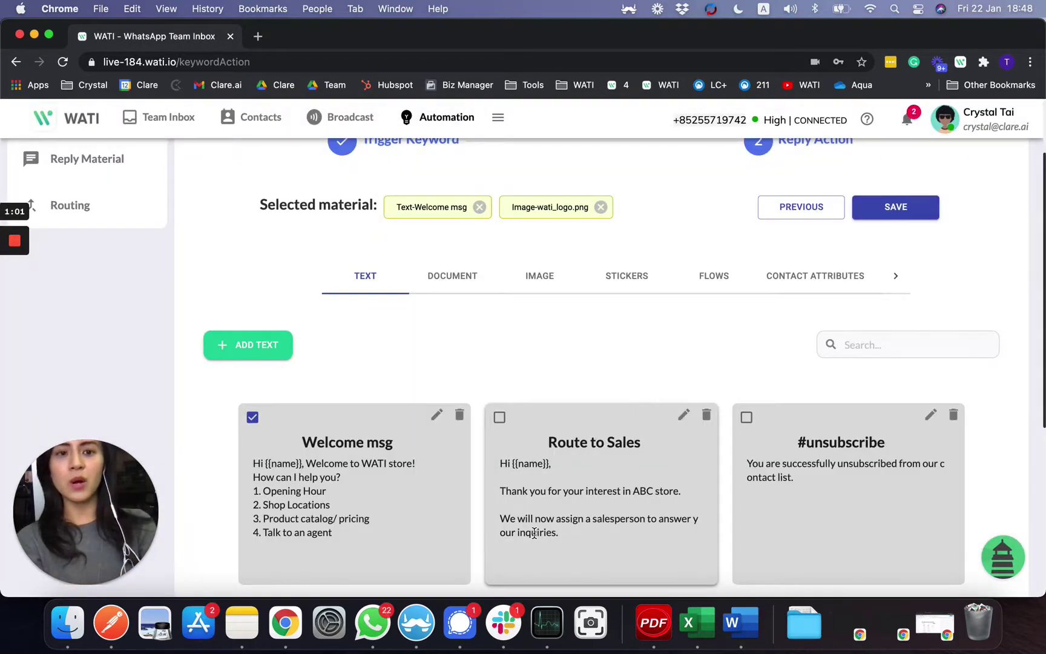
pyautogui.scroll(1, 534, 533)
pyautogui.scroll(-4, 563, 367)
# Edit the Welcome msg text by appending '5. xx', then cancel so it stays unchanged.
pyautogui.click(436, 339)
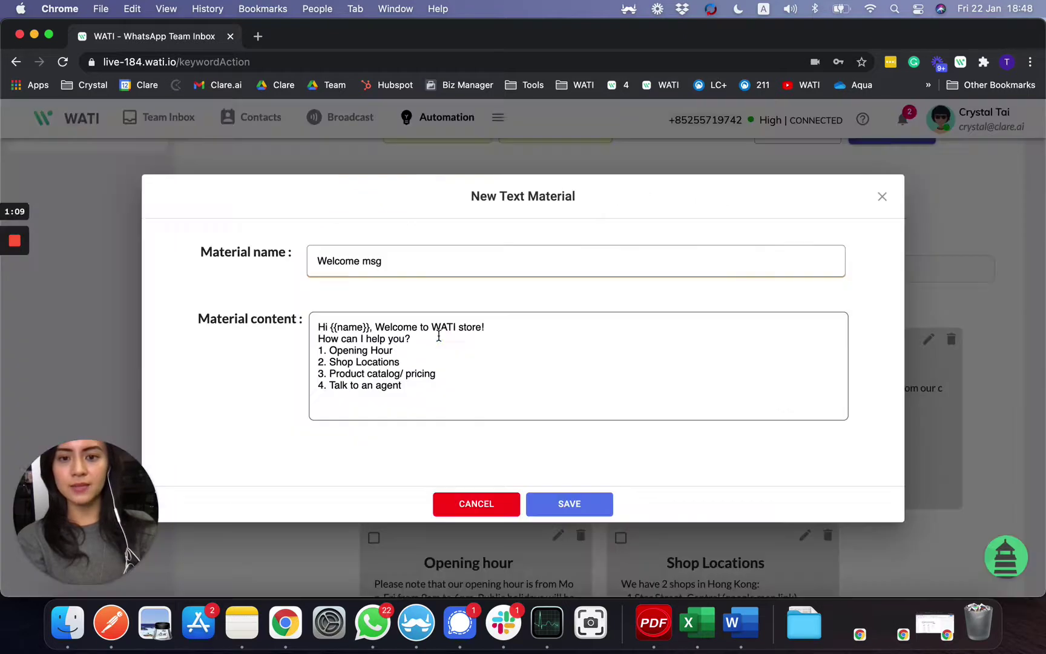
pyautogui.click(489, 392)
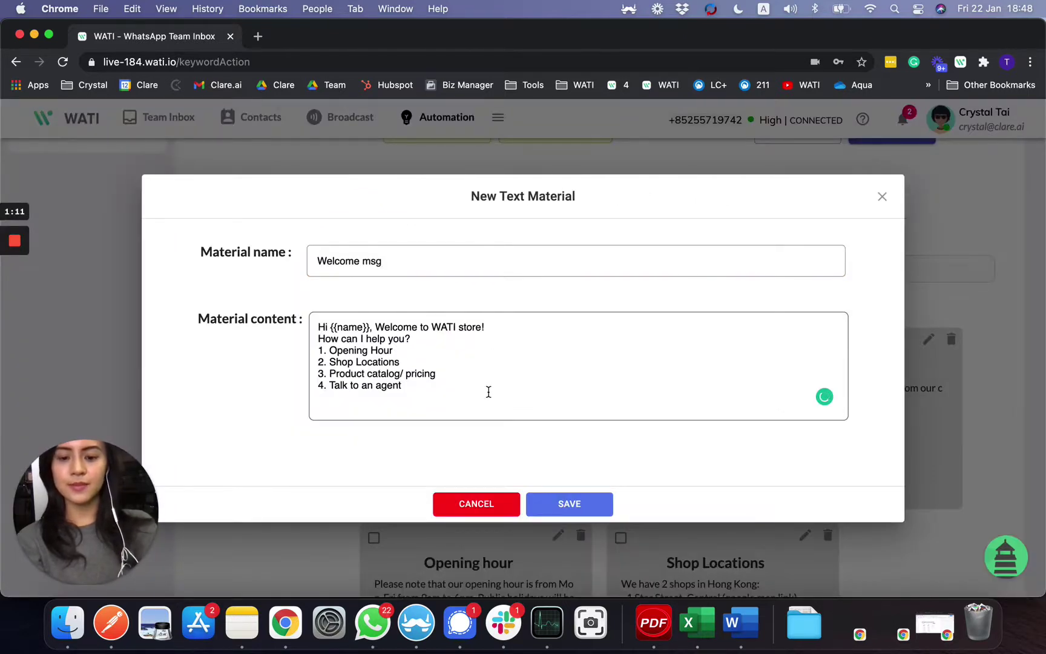
pyautogui.write('5. xxx')
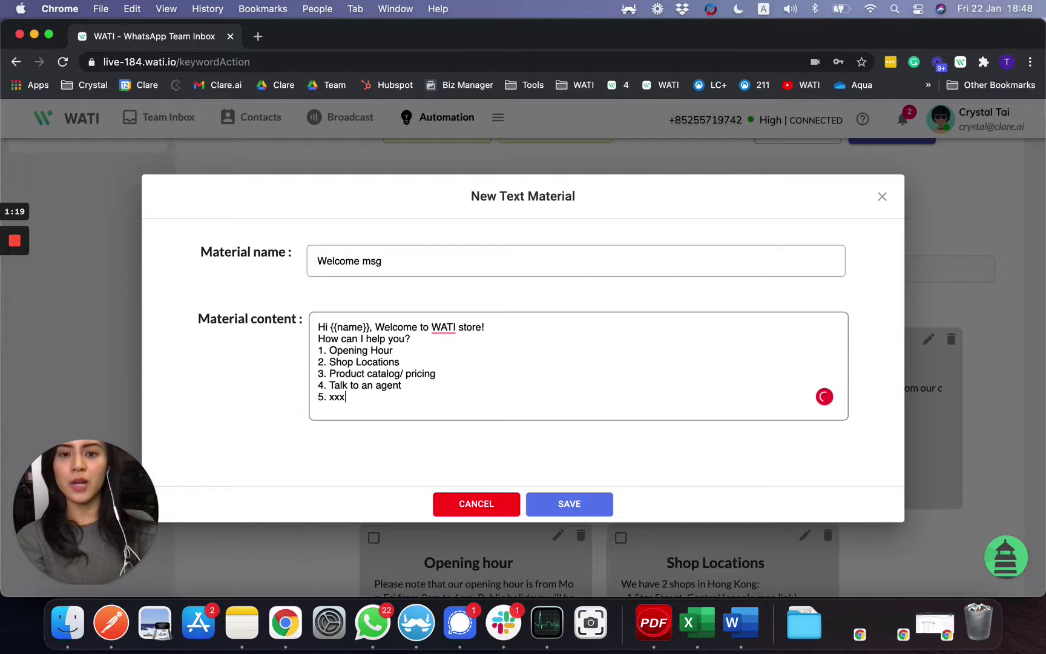
pyautogui.click(502, 509)
# Browse the Document reply materials, such as WATI_Intro_July2020.pdf, and the Image reply materials.
pyautogui.click(454, 202)
pyautogui.scroll(-3, 439, 345)
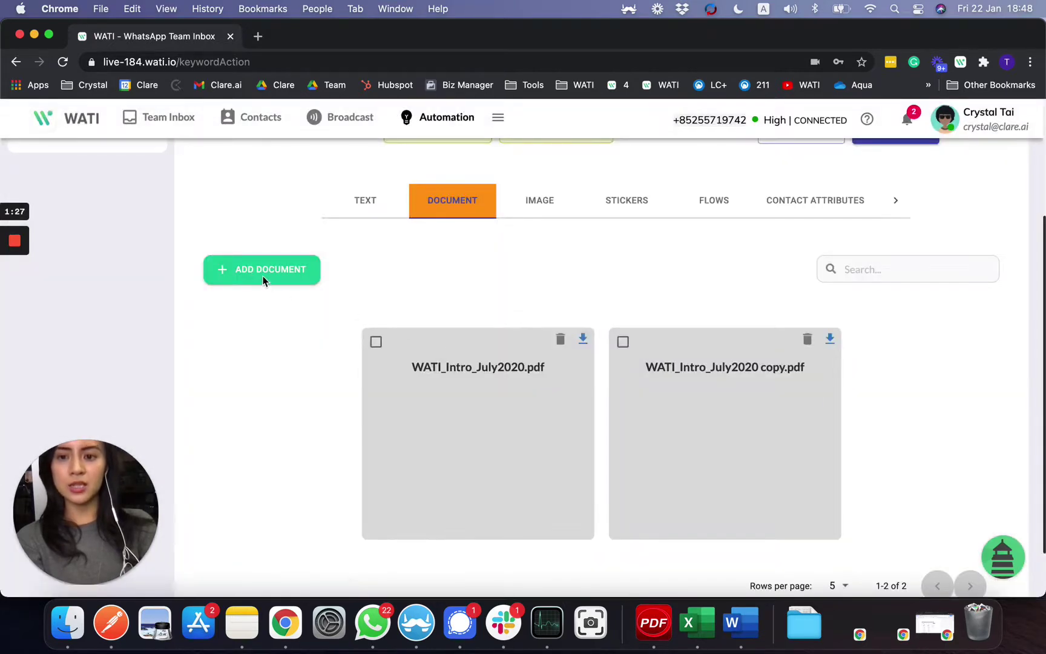
pyautogui.click(544, 197)
pyautogui.scroll(-2, 525, 276)
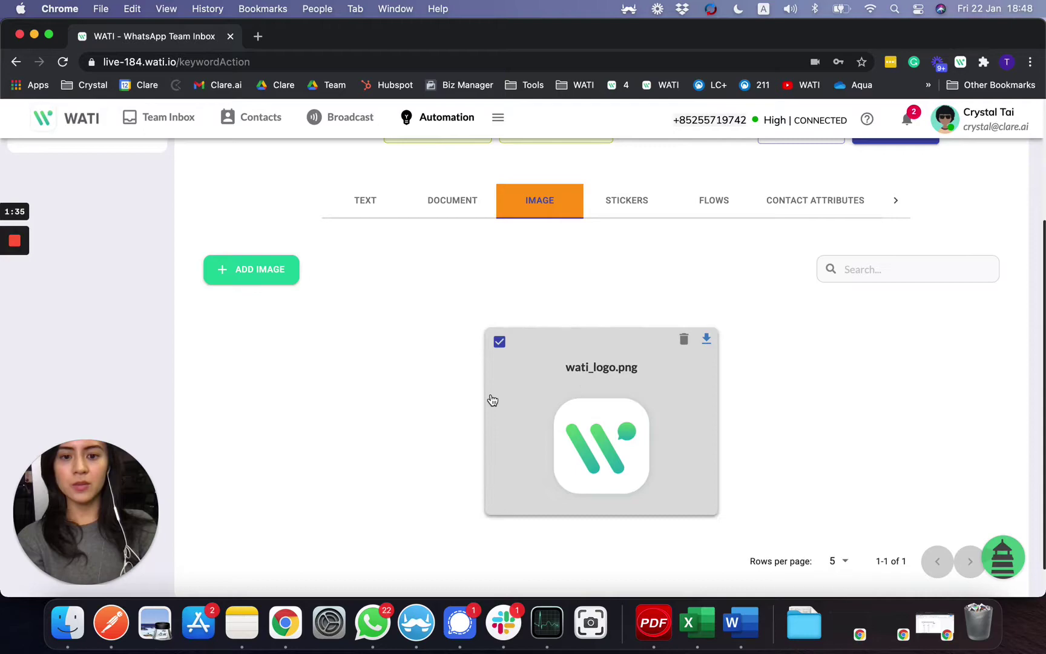
pyautogui.hotkey('ctrl', 'Up')
pyautogui.click(620, 493)
pyautogui.scroll(1, 620, 492)
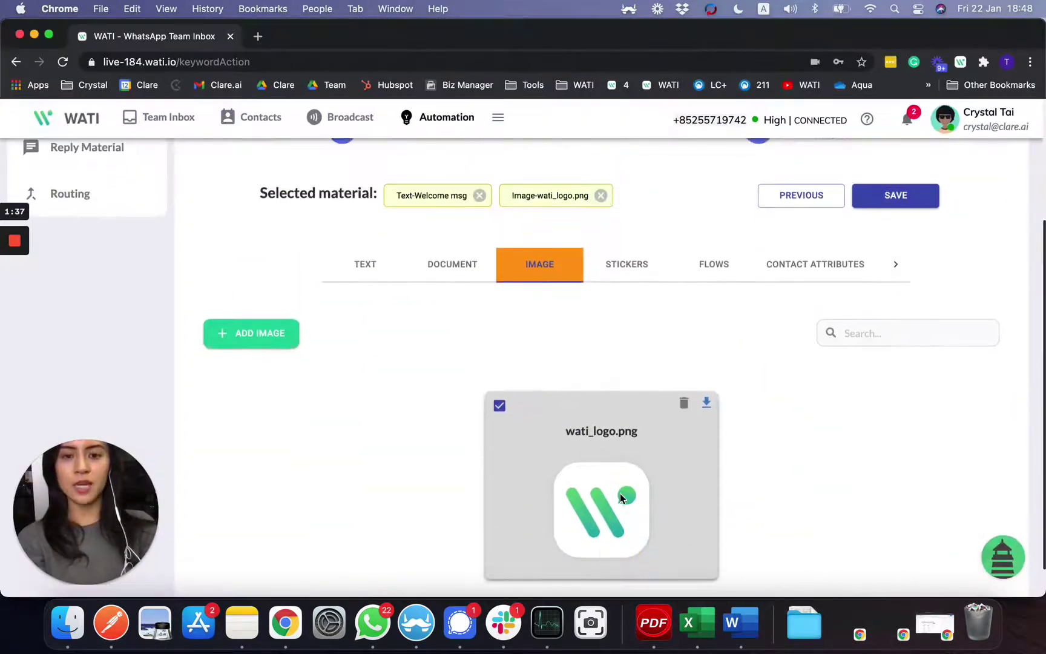
# Check the logo reply in the WhatsApp chat, then show the five Cuppy sticker materials in WATI.
pyautogui.hotkey('ctrl', 'Up')
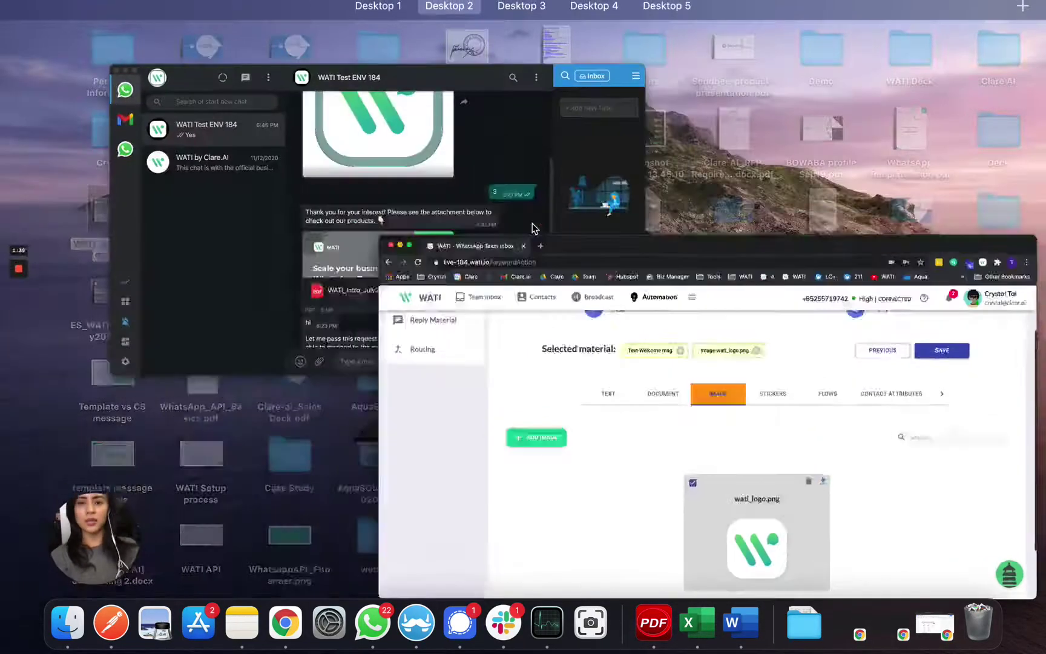
pyautogui.click(319, 205)
pyautogui.scroll(5, 690, 234)
pyautogui.click(201, 289)
pyautogui.click(608, 280)
# Show the Flows reply materials, listing the Doctor Appointment and Crystal_test flows.
pyautogui.scroll(-5, 393, 423)
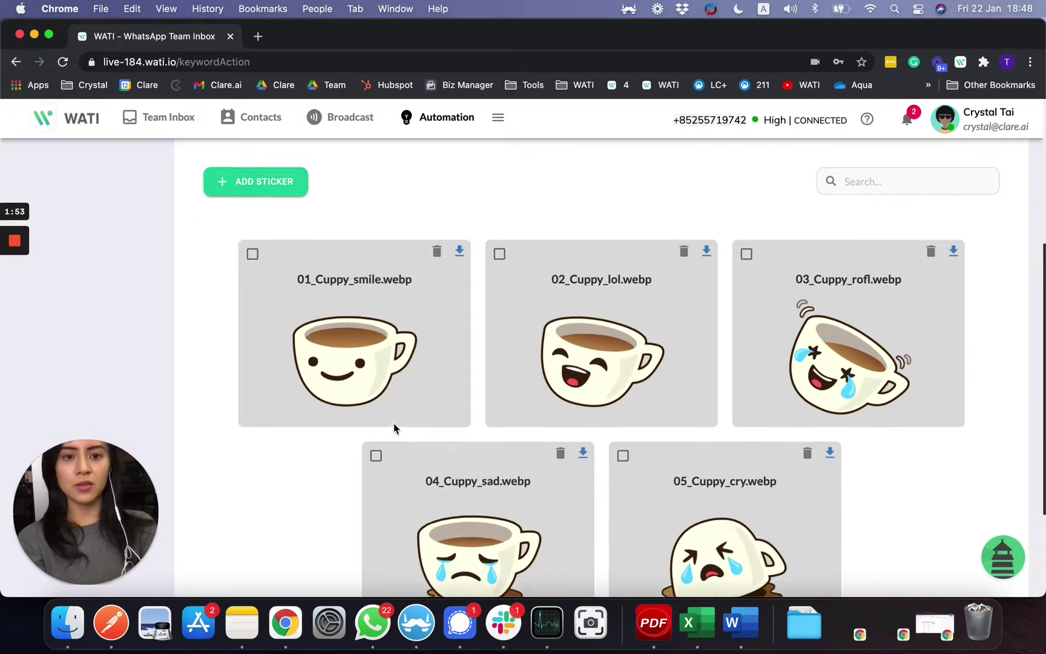
pyautogui.scroll(4, 394, 426)
pyautogui.click(691, 254)
pyautogui.scroll(-2, 539, 285)
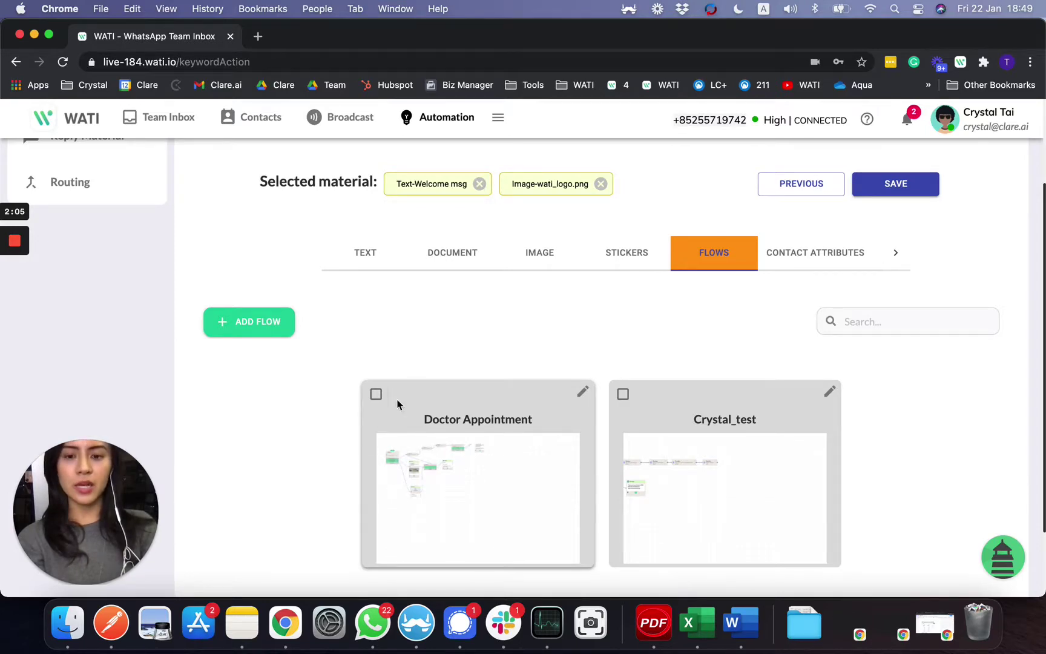
# Scroll the reply action tabs to reveal the Templates, Send Notification and Assign categories.
pyautogui.click(497, 121)
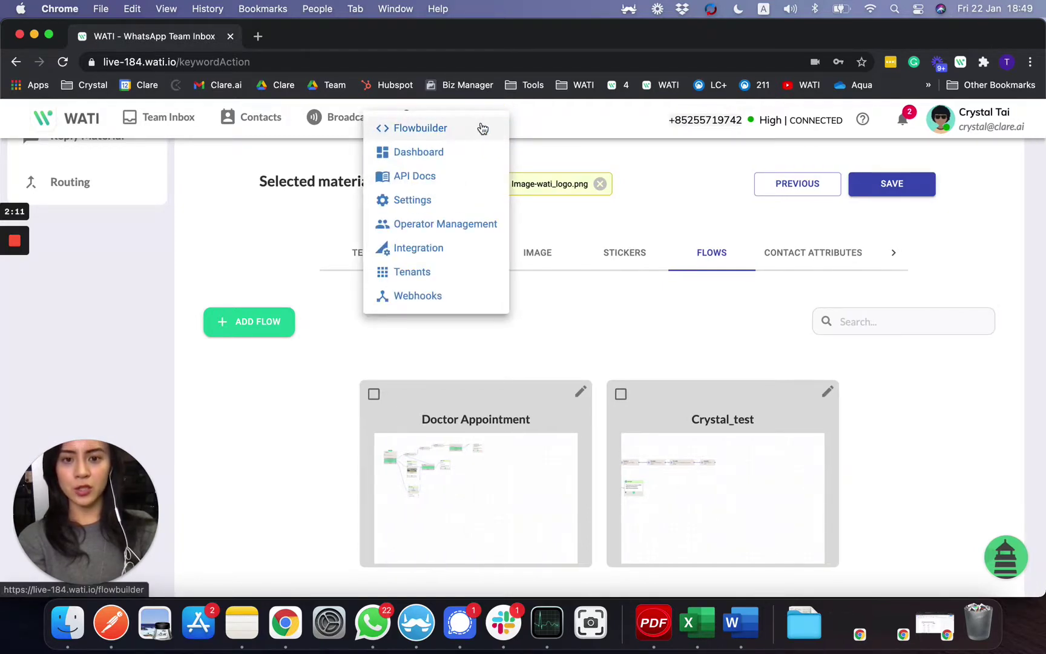
pyautogui.click(625, 357)
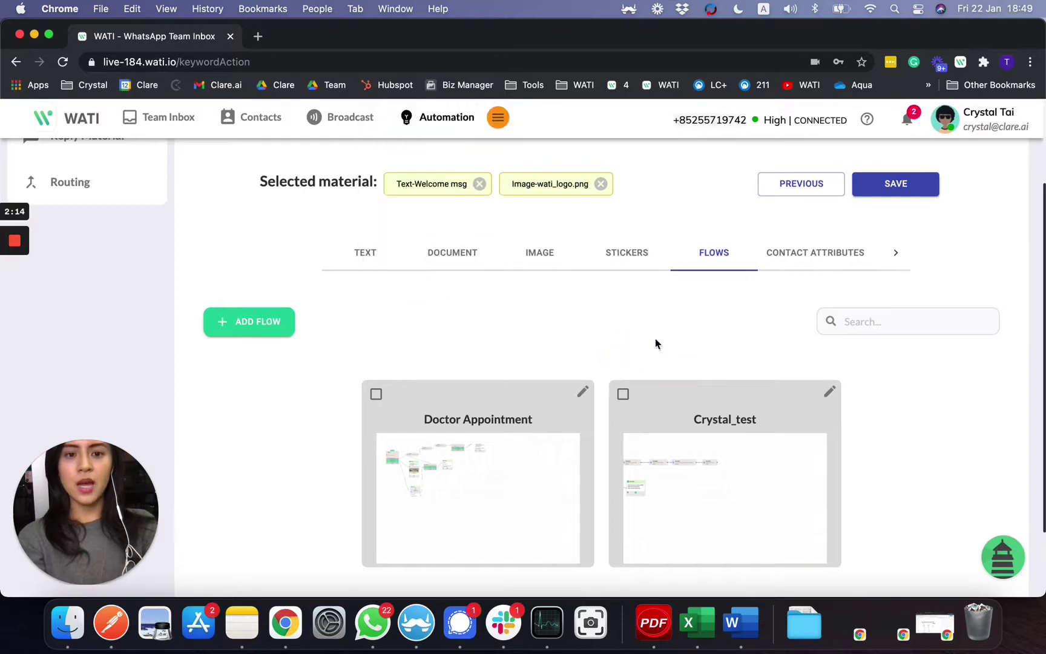
pyautogui.click(895, 252)
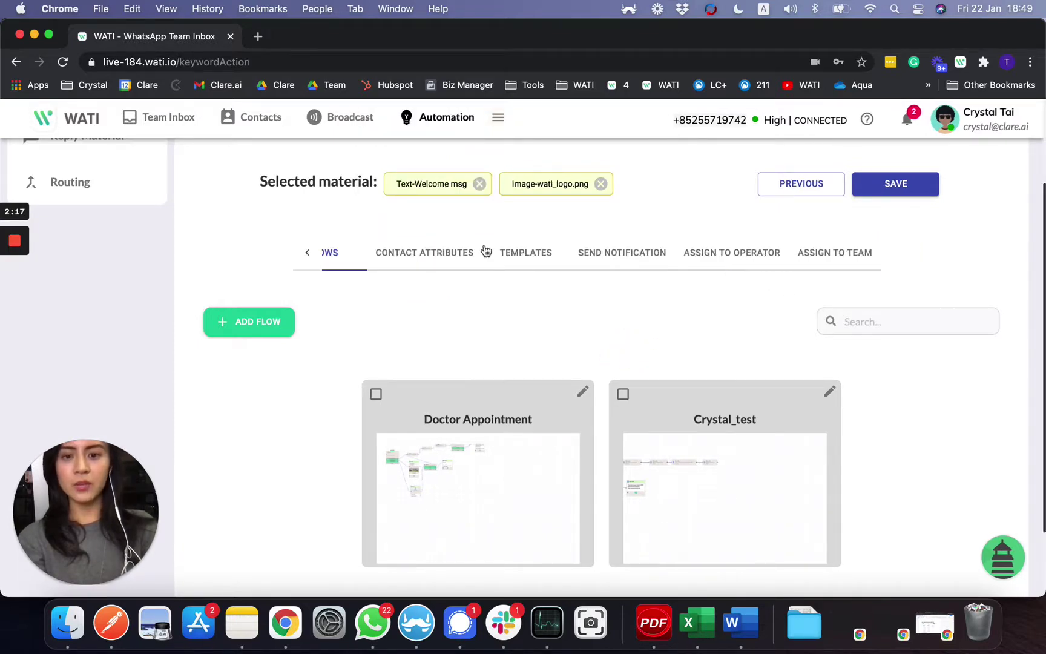
# Browse the Contact Attributes reply actions, then list approved templates like test_template, test_22jan and test_juan.
pyautogui.click(403, 252)
pyautogui.scroll(-5, 397, 381)
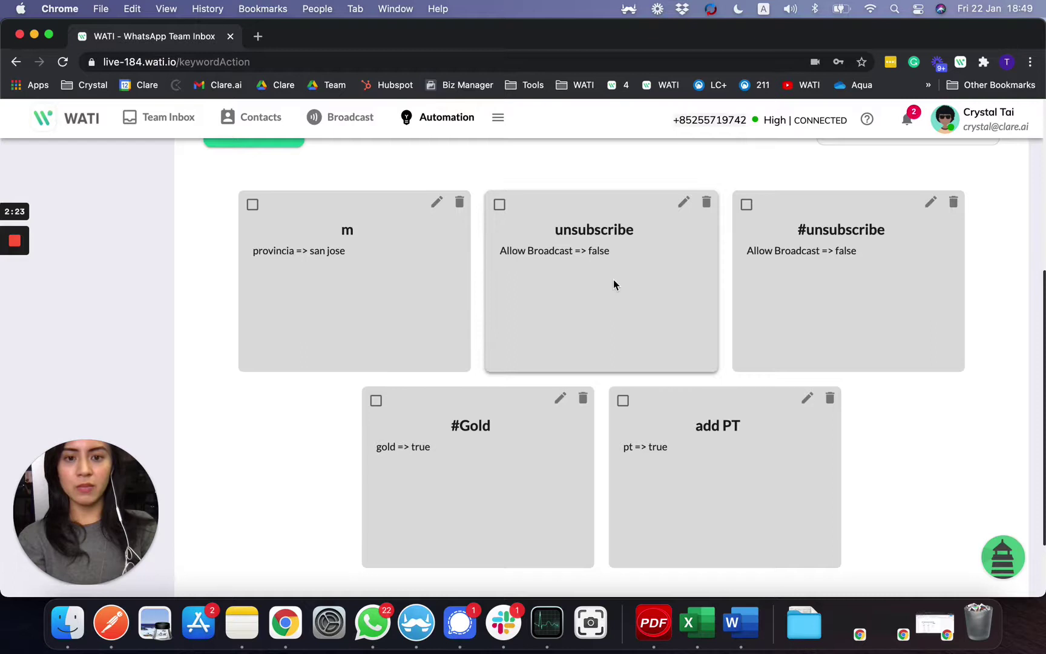
pyautogui.scroll(3, 493, 206)
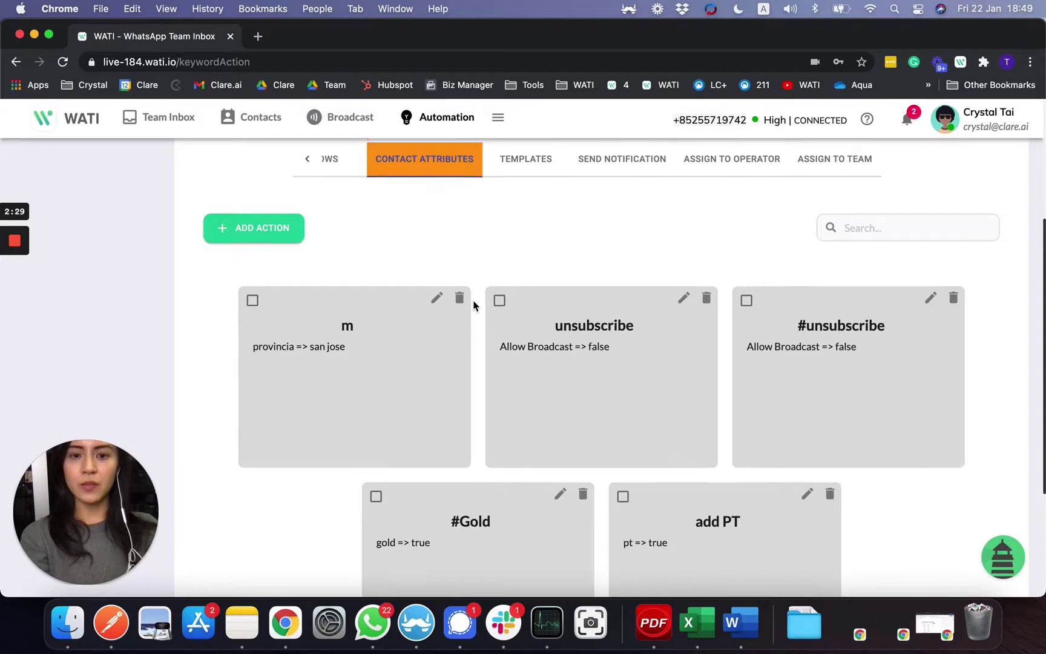
pyautogui.scroll(1, 474, 306)
pyautogui.click(510, 175)
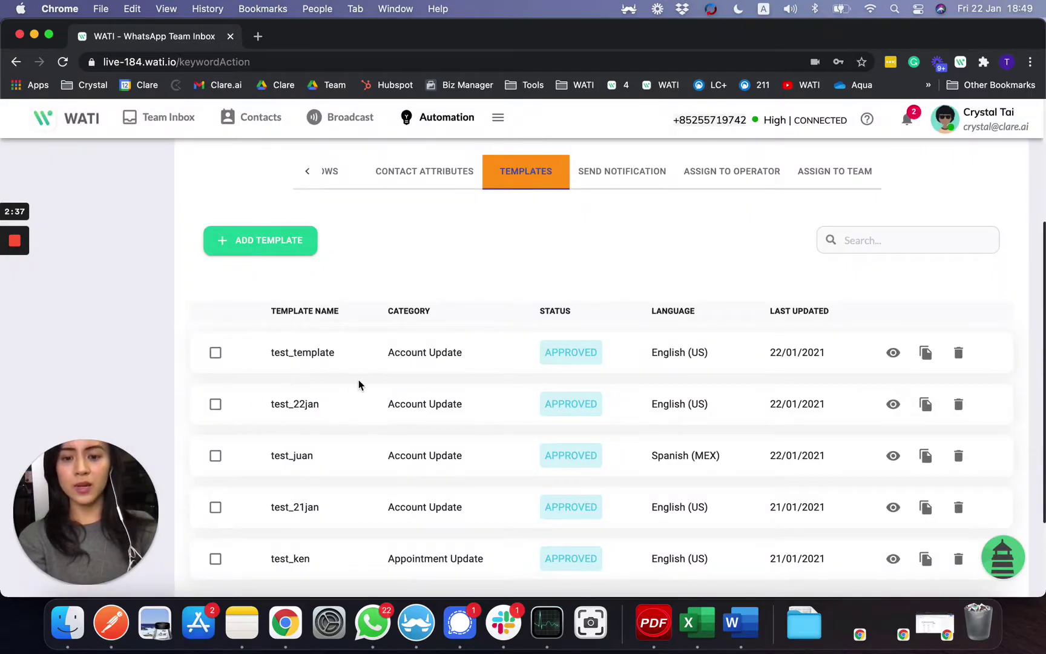
# Send 'hi' in the WATI by Clare.AI chat and choose Know the Pricing to get pricing details.
pyautogui.click(417, 624)
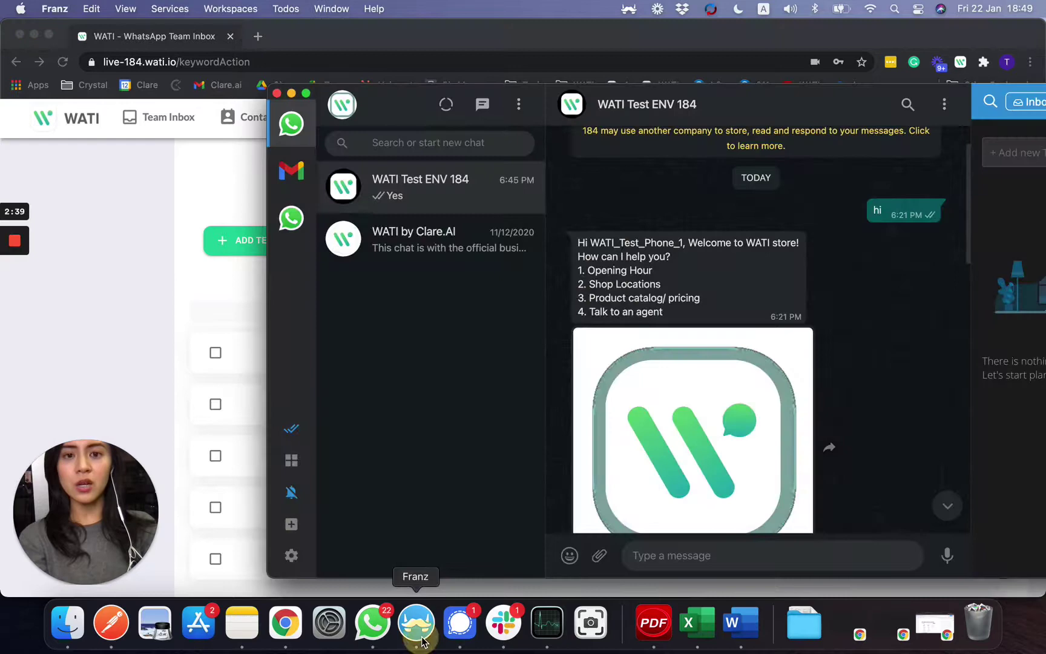
pyautogui.click(423, 248)
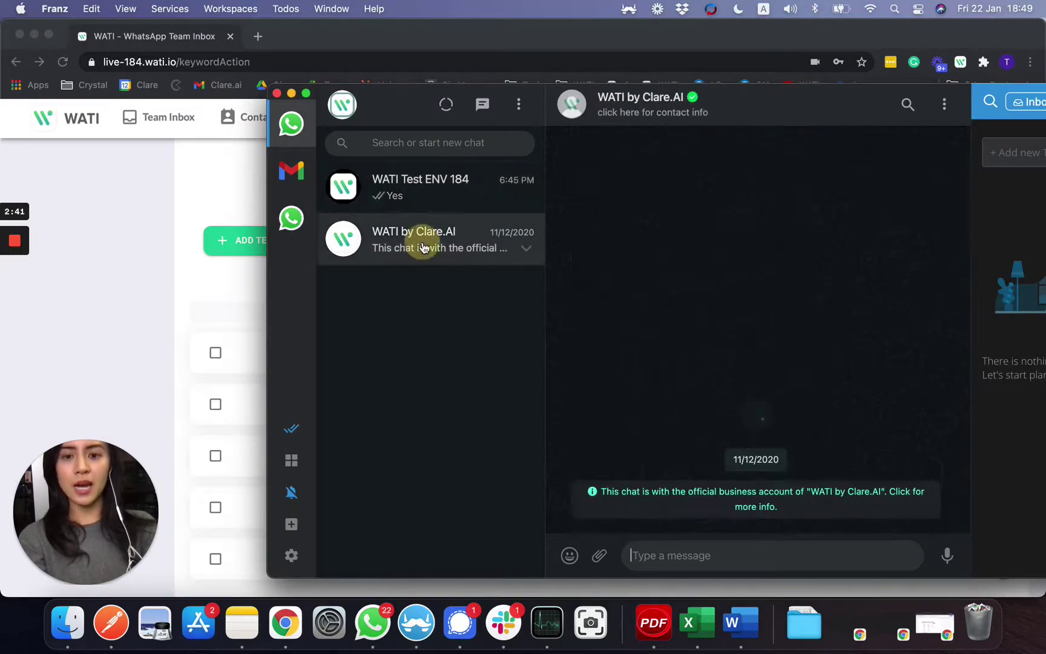
pyautogui.write('hi')
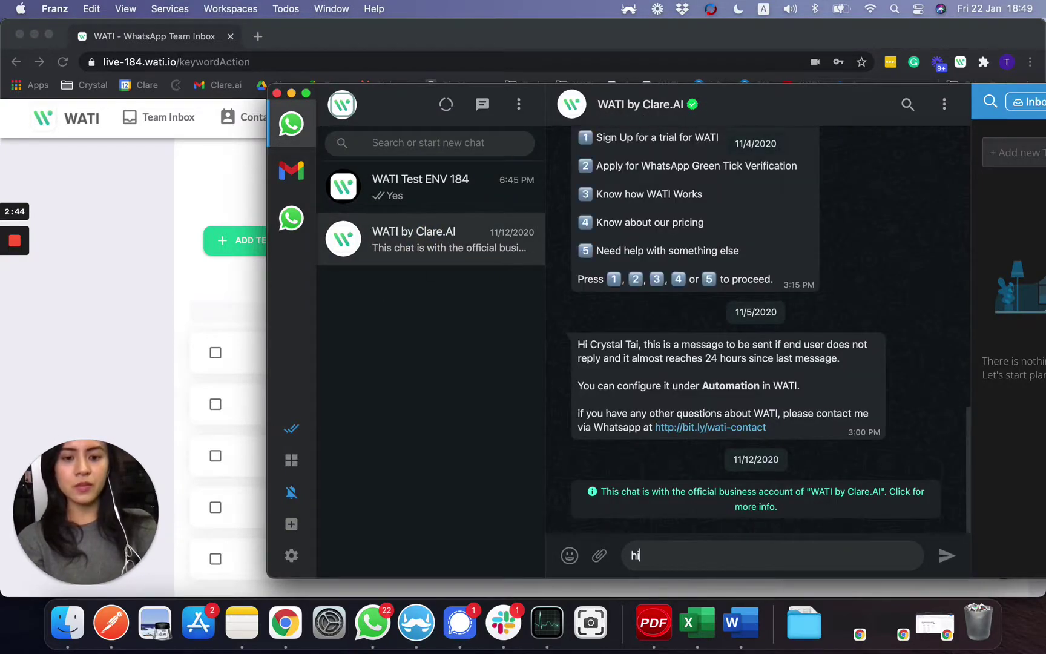
pyautogui.press('Return')
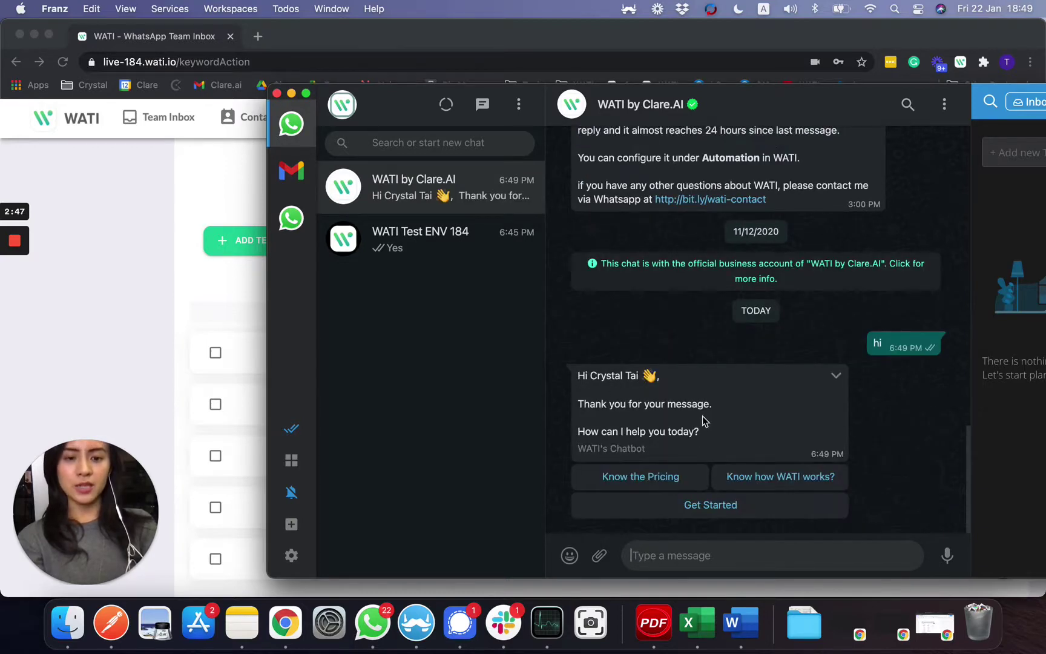
pyautogui.click(652, 490)
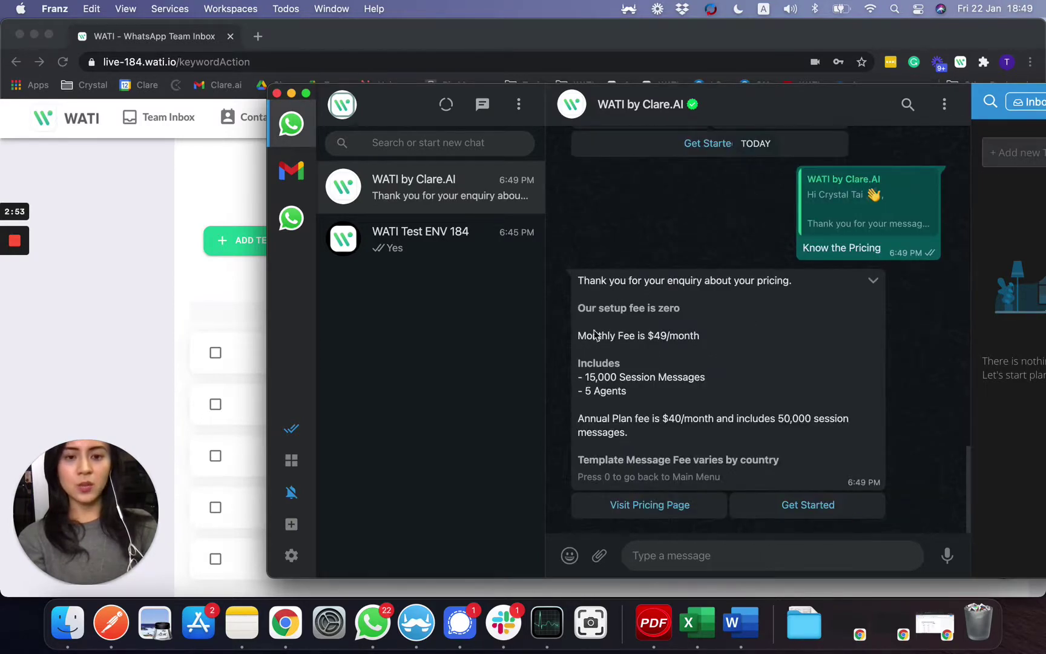
# Review the Send Notification, Assign to Operator and Assign to Team options, then return to the Keyword Action list.
pyautogui.click(145, 303)
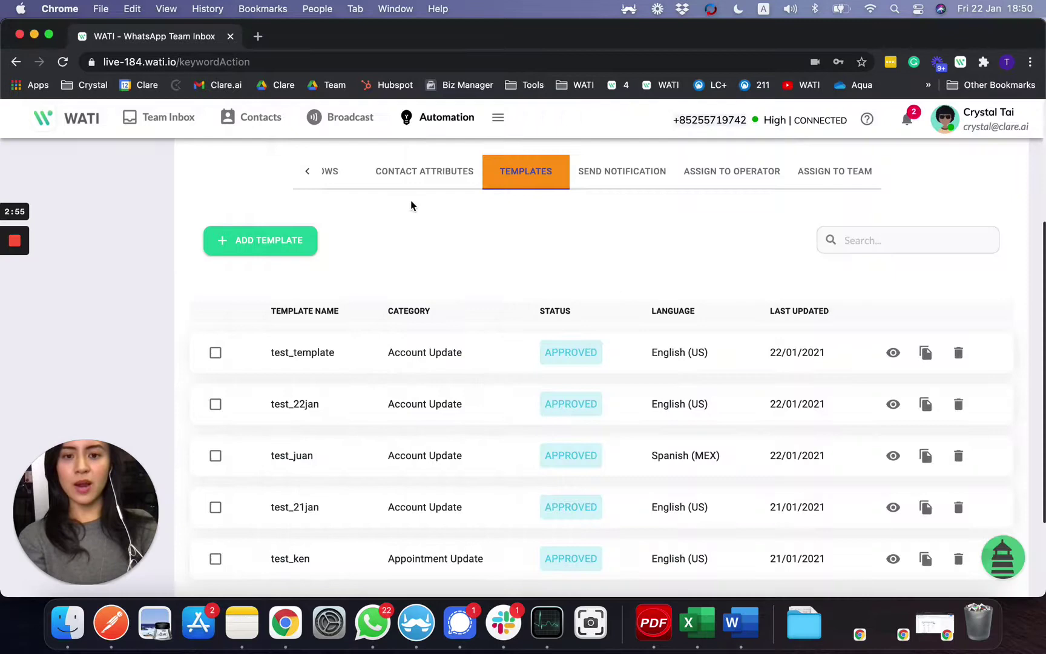
pyautogui.scroll(2, 444, 292)
pyautogui.scroll(5, 572, 376)
pyautogui.scroll(3, 630, 288)
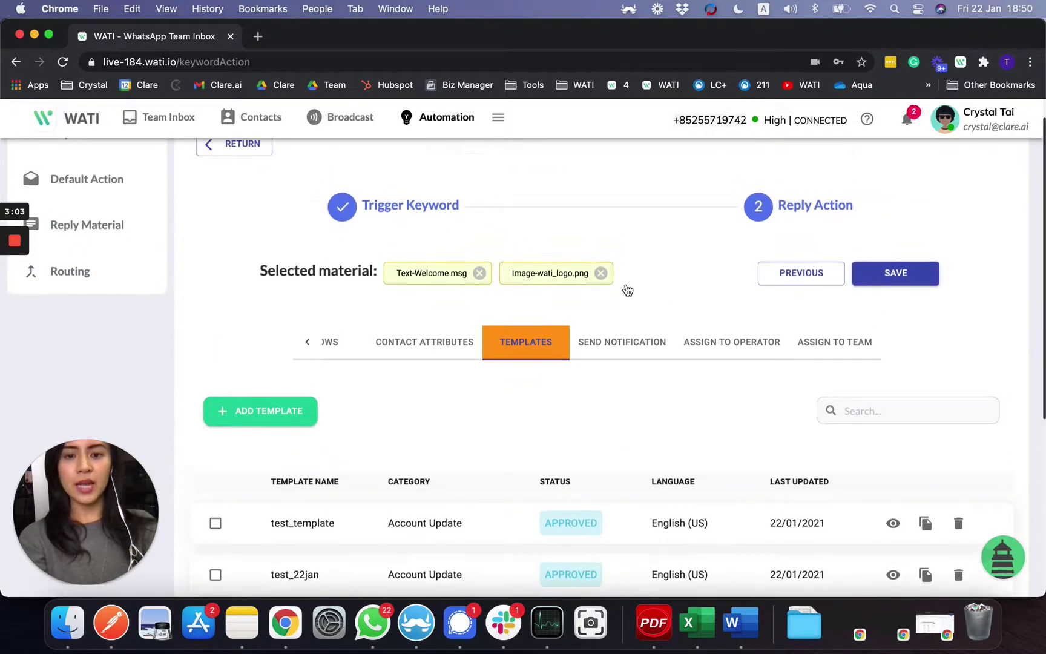
pyautogui.click(645, 345)
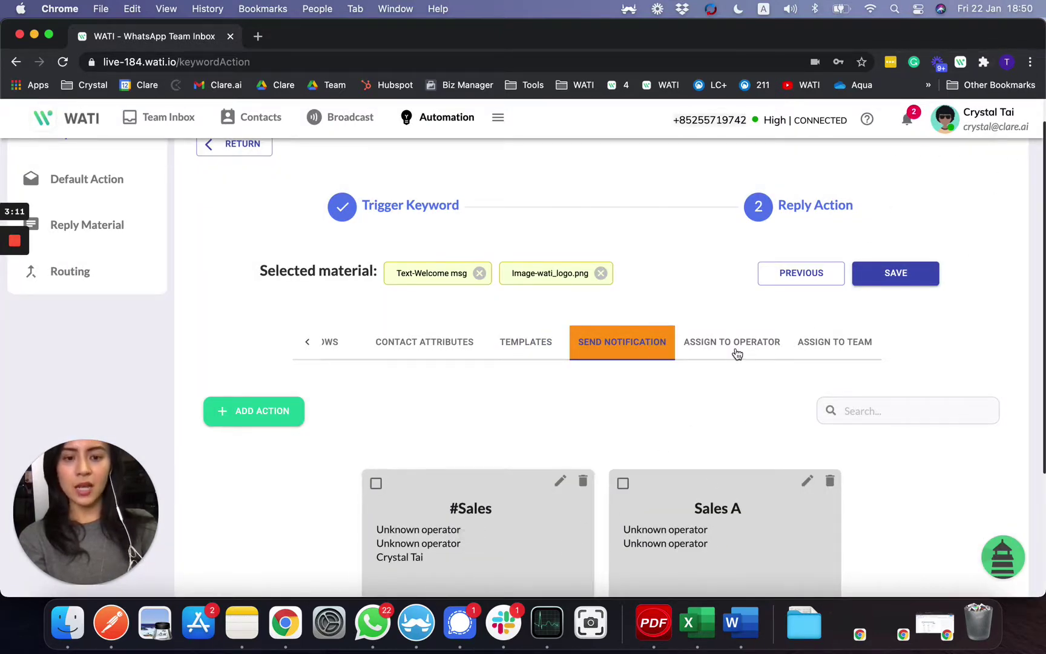
pyautogui.click(737, 351)
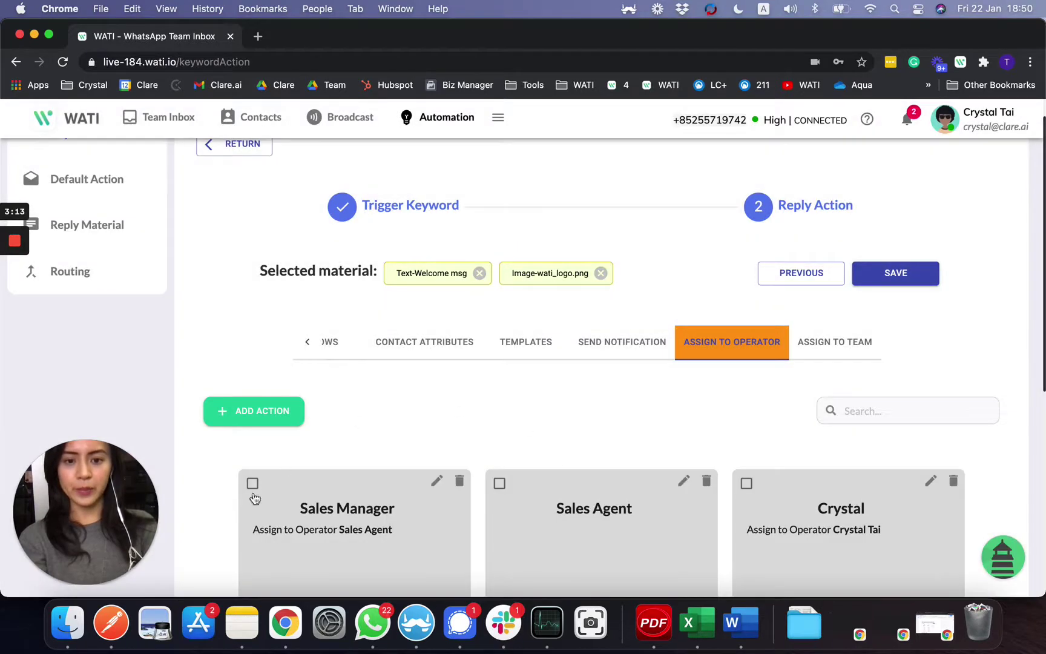
pyautogui.click(811, 349)
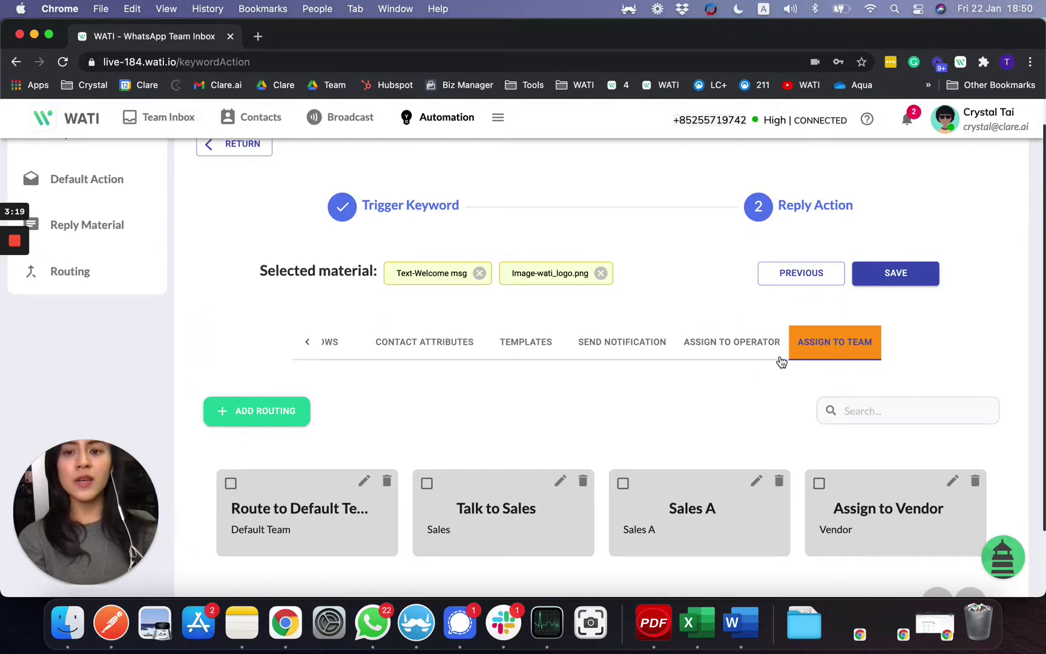
pyautogui.scroll(1, 781, 362)
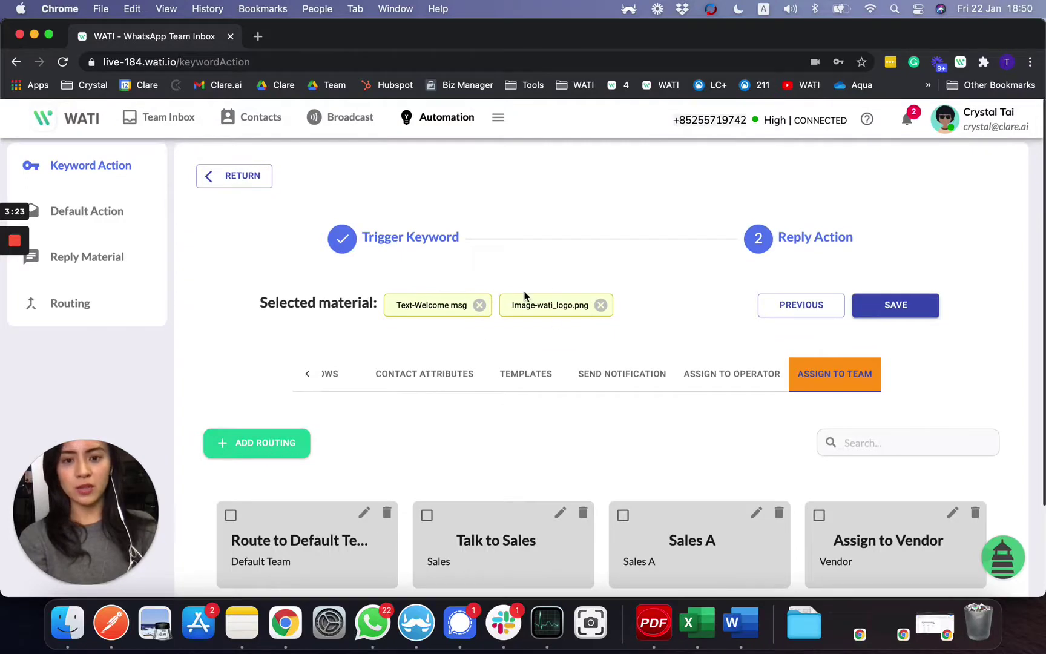
pyautogui.click(258, 181)
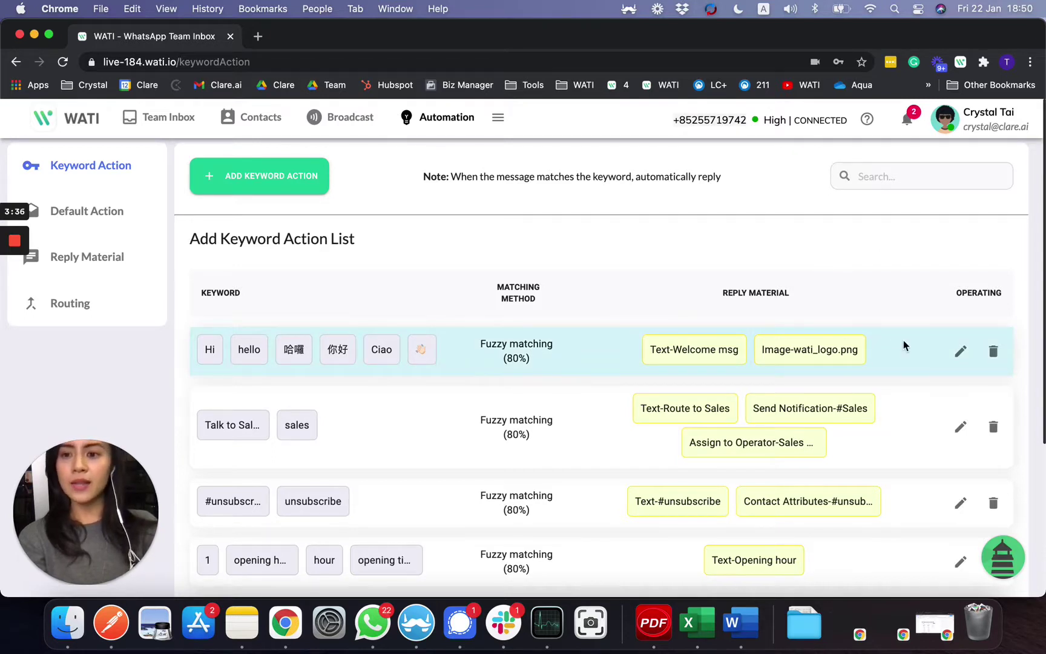
# Open Default Action and check working hours, the out of office reply and Welcome msg for new chats, changing nothing.
pyautogui.click(106, 218)
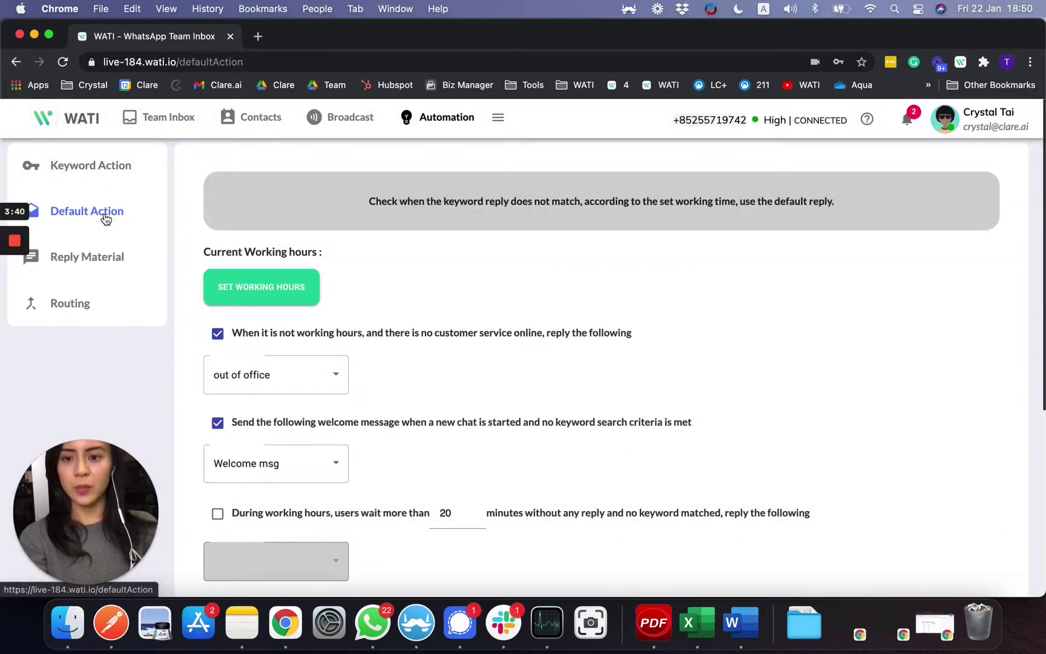
pyautogui.click(227, 287)
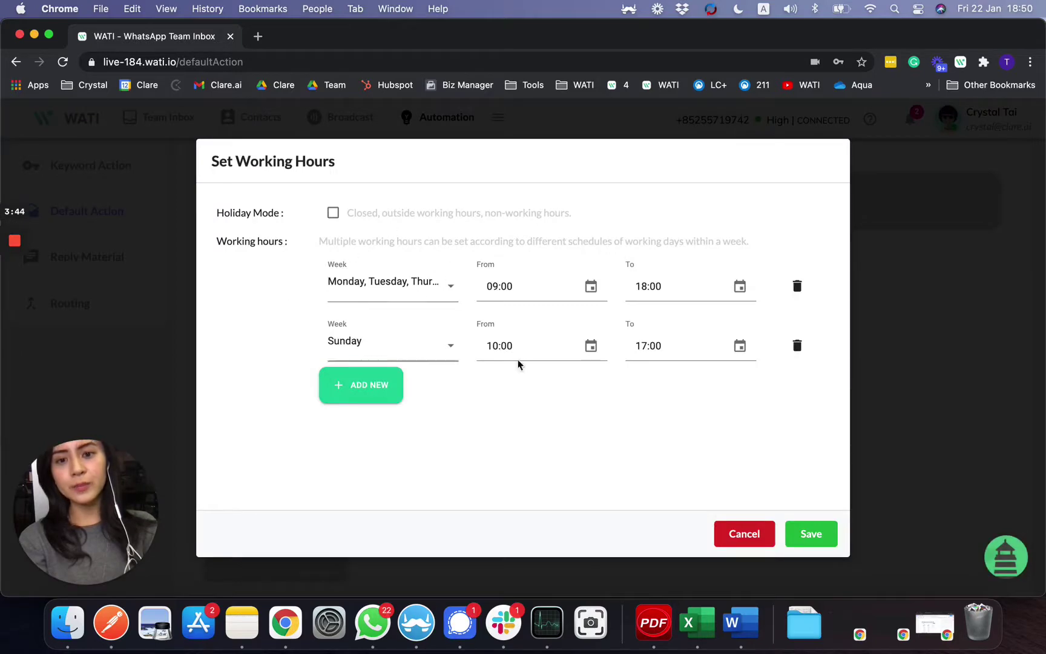
pyautogui.click(759, 539)
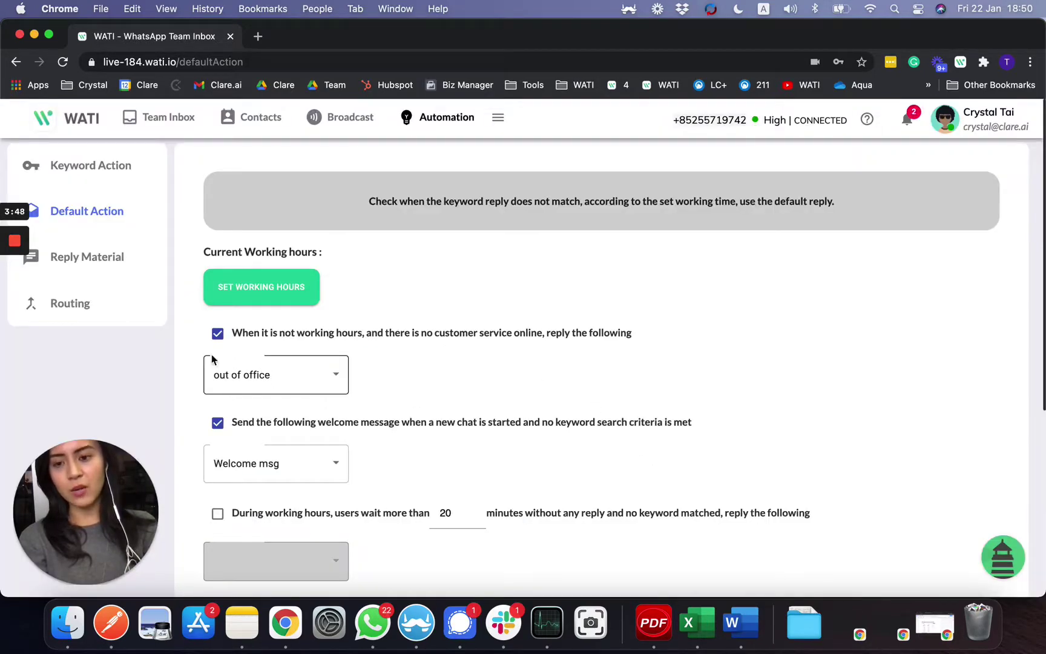
pyautogui.click(291, 382)
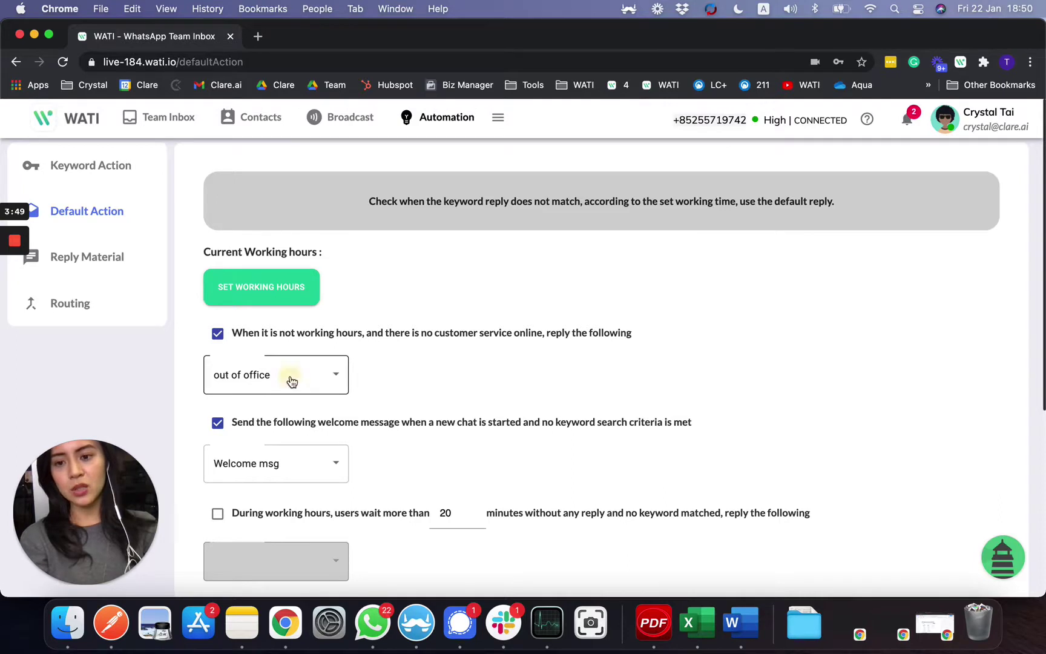
pyautogui.click(444, 257)
pyautogui.scroll(-2, 478, 380)
pyautogui.scroll(-2, 478, 380)
pyautogui.scroll(-1, 487, 369)
pyautogui.scroll(-3, 488, 369)
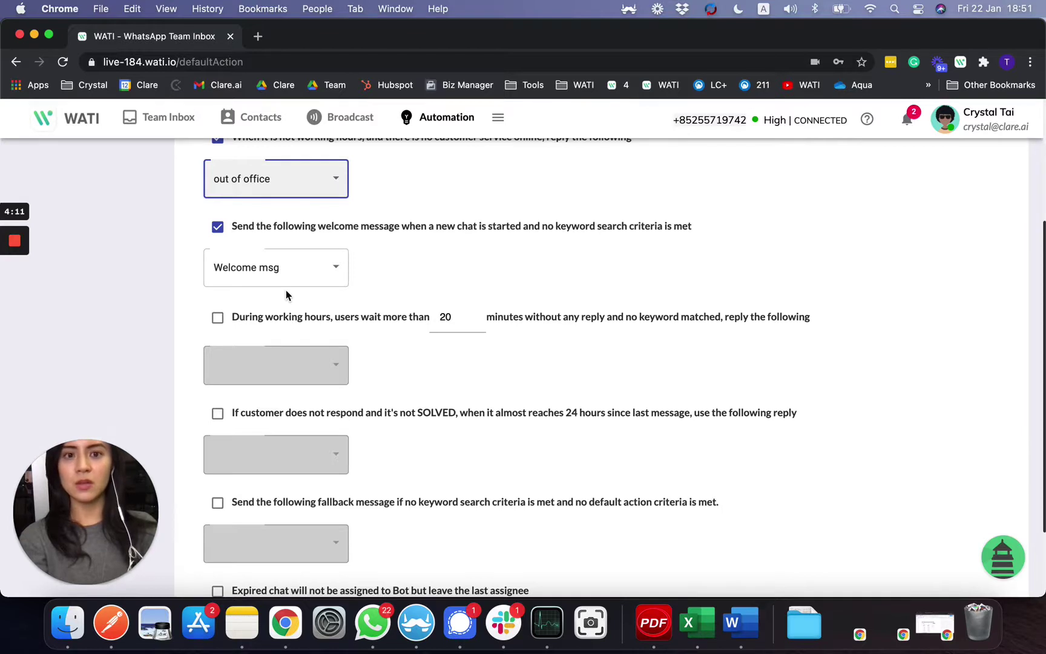
pyautogui.scroll(-3, 287, 294)
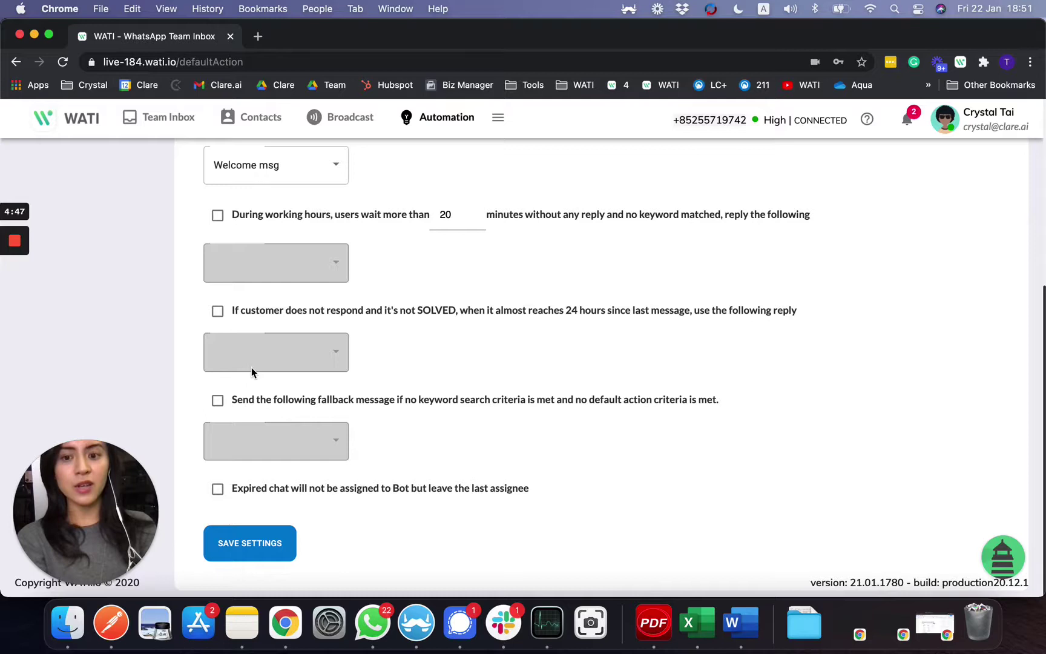
pyautogui.scroll(5, 337, 555)
# Open Reply Material and scroll through text replies like Welcome msg, Route to Sales and Shop Locations.
pyautogui.click(107, 260)
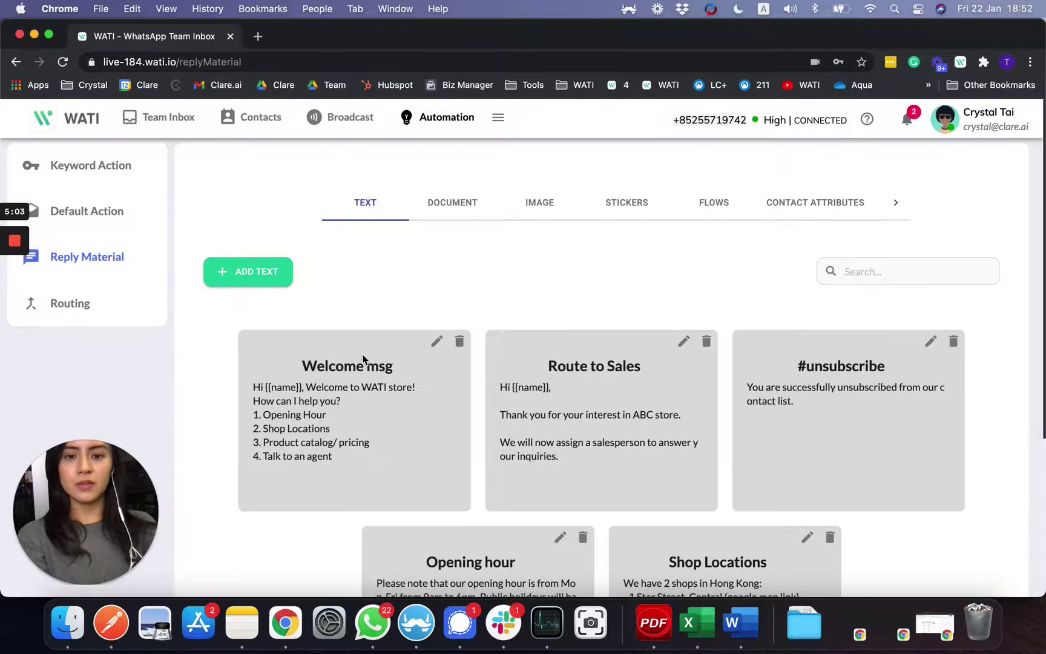
pyautogui.scroll(-5, 495, 451)
pyautogui.scroll(5, 495, 450)
# Show the Routing page with the #Sales and Sales A notification rules.
pyautogui.click(83, 314)
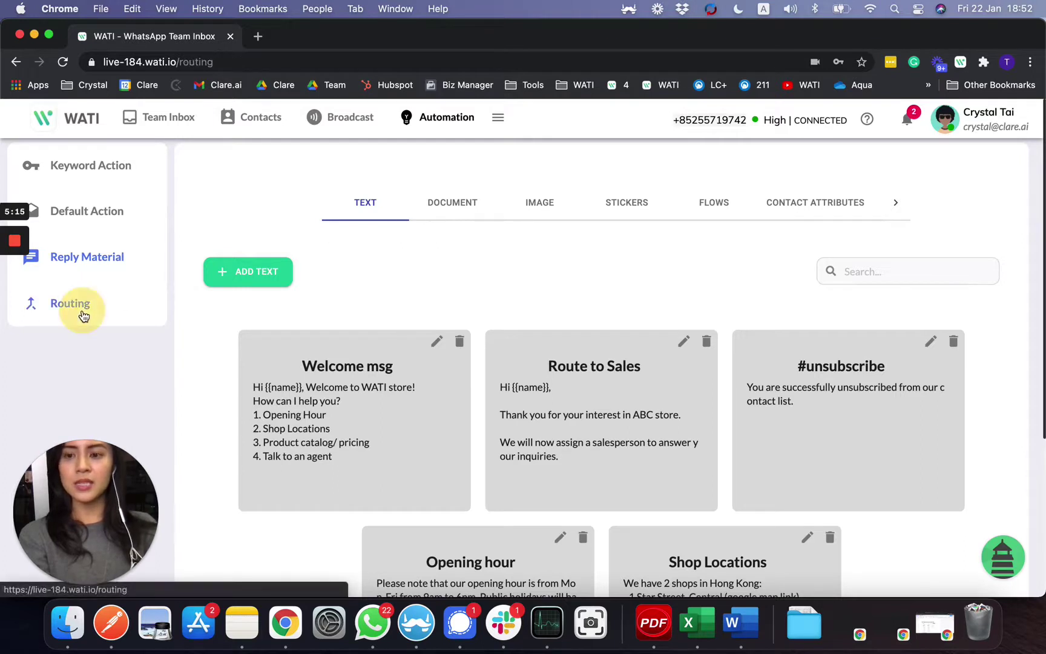